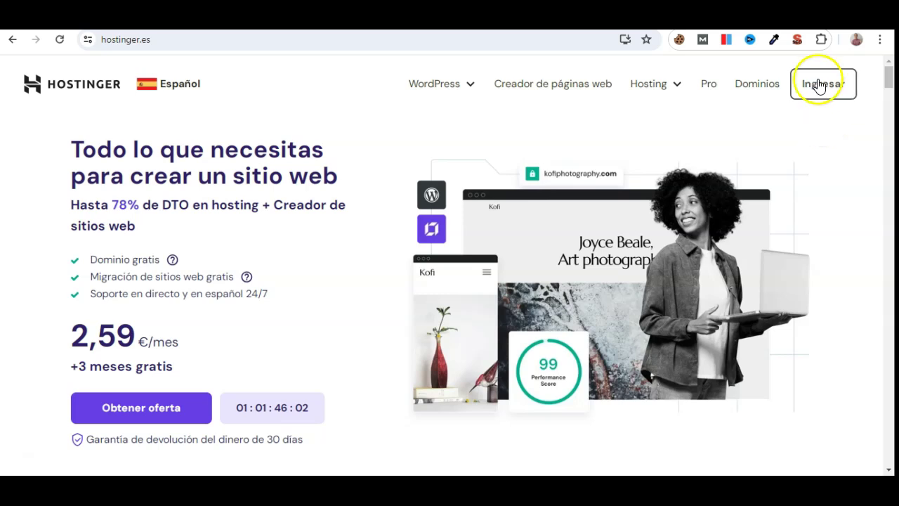
Access the Hostinger account from the public site and open the hPanel help page
{"action": "left_click", "coordinate": [823, 87]}
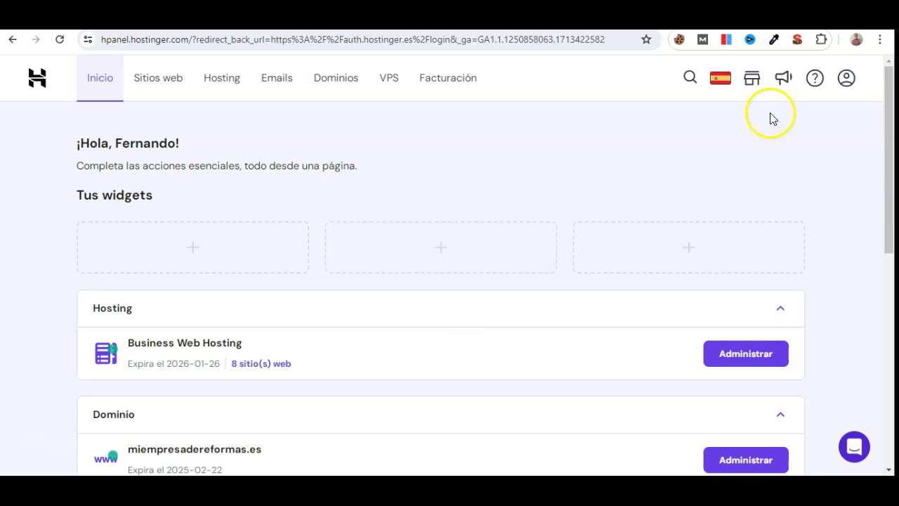
{"action": "left_click", "coordinate": [847, 82]}
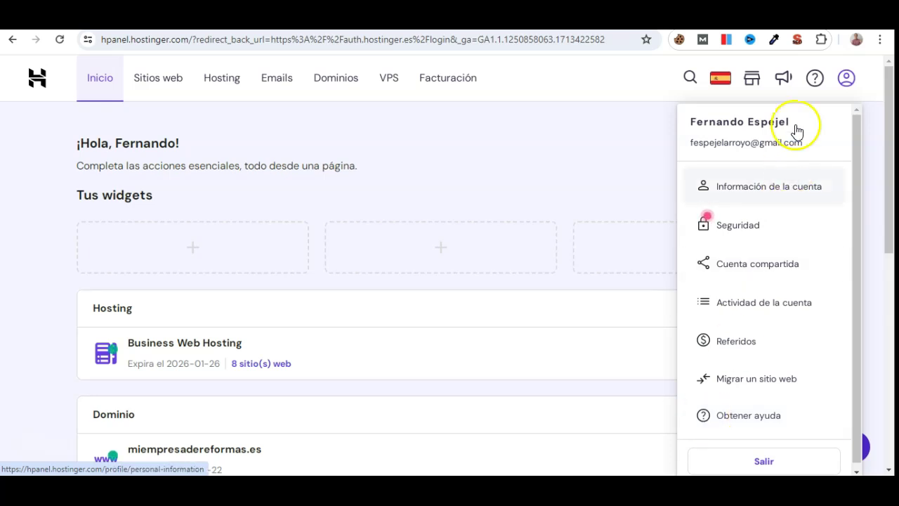
{"action": "left_click", "coordinate": [818, 84]}
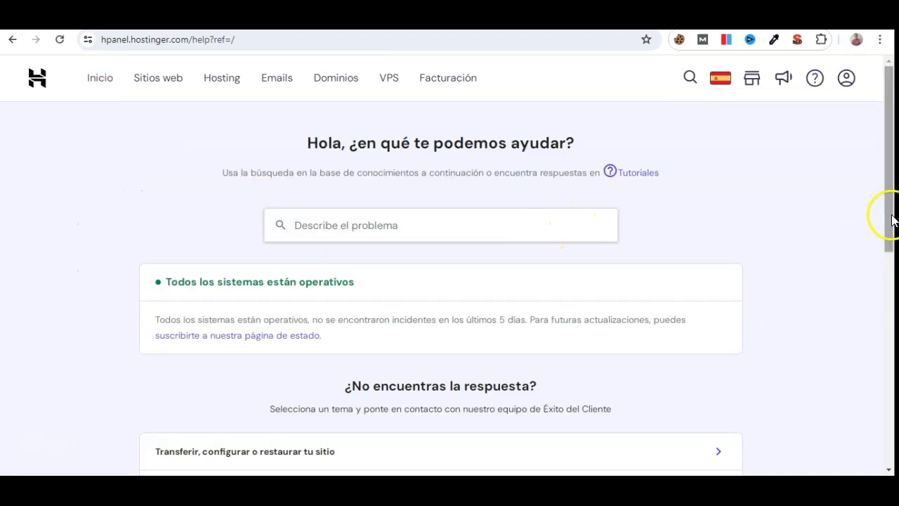
{"action": "left_click_drag", "start_coordinate": [892, 212], "coordinate": [879, 151]}
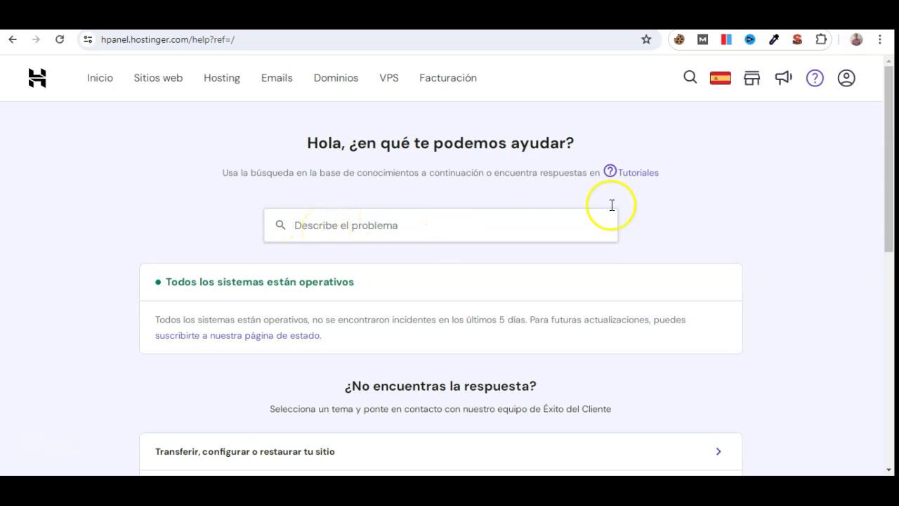
Search the help knowledge base for "instalar wordpres" and look through the results
{"action": "left_click", "coordinate": [382, 224]}
{"action": "type", "text": "instalar wordpres"}
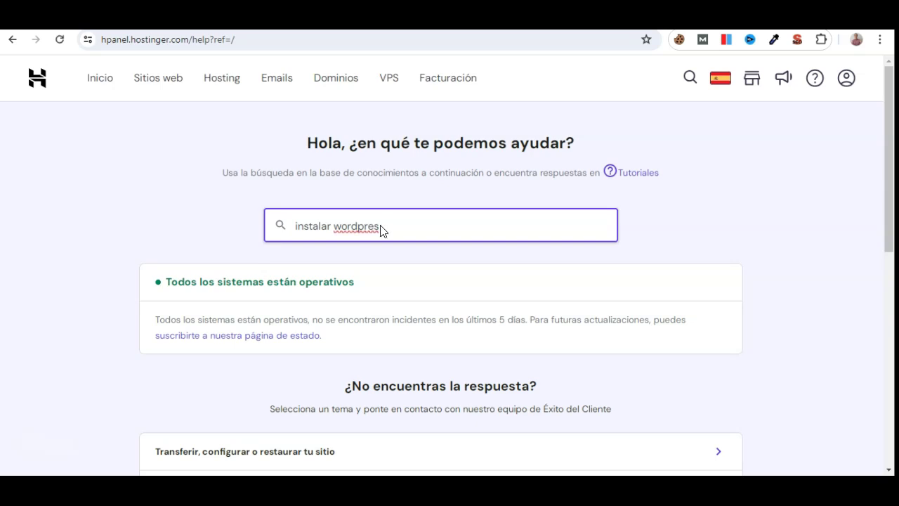
{"action": "key", "text": "Return"}
{"action": "left_click_drag", "start_coordinate": [885, 155], "coordinate": [890, 74]}
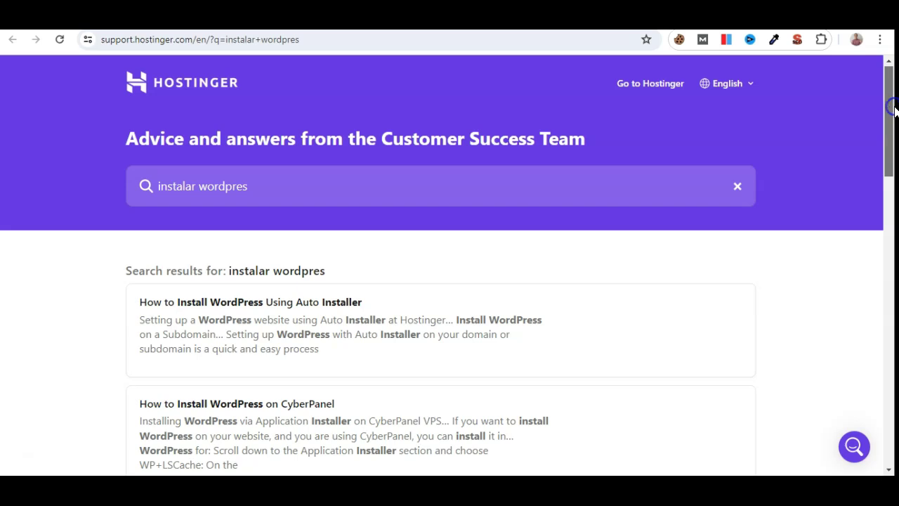
Review the support search results in Español and close the support page
{"action": "left_click", "coordinate": [746, 85]}
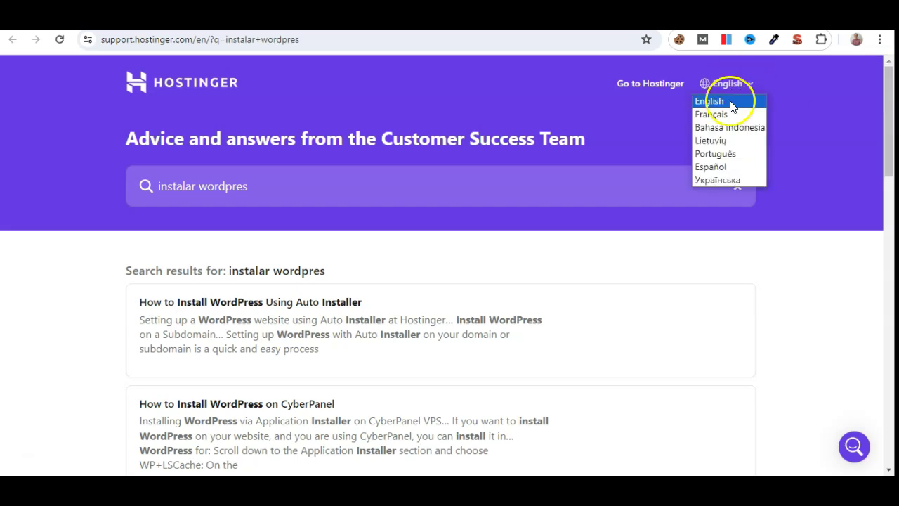
{"action": "left_click", "coordinate": [711, 167]}
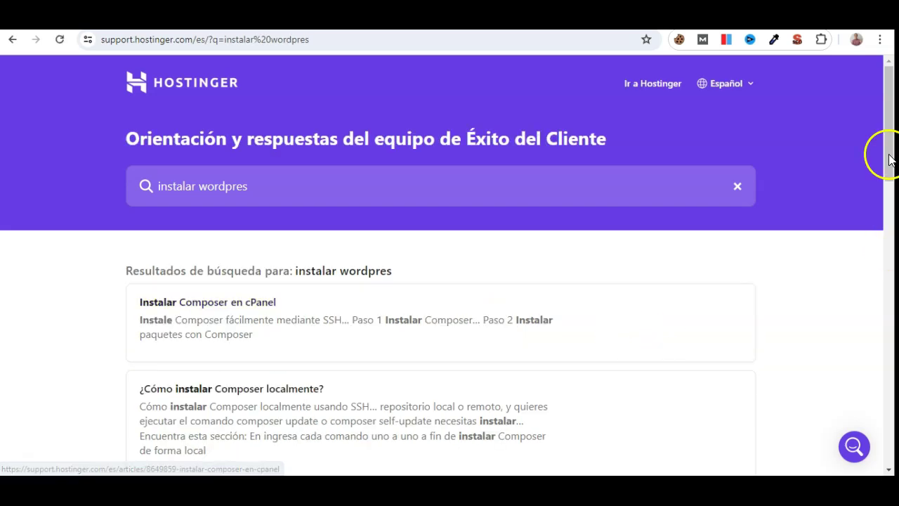
{"action": "left_click_drag", "start_coordinate": [886, 155], "coordinate": [892, 96]}
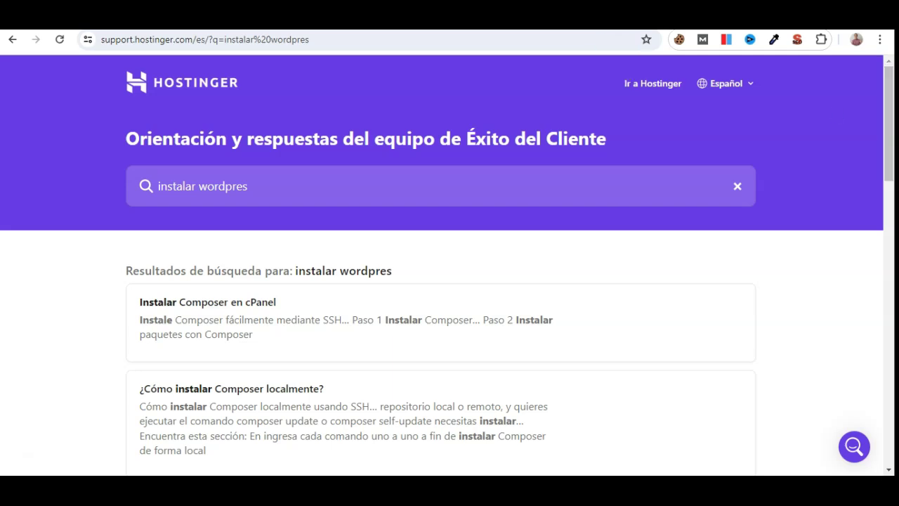
{"action": "key", "text": "ctrl+w"}
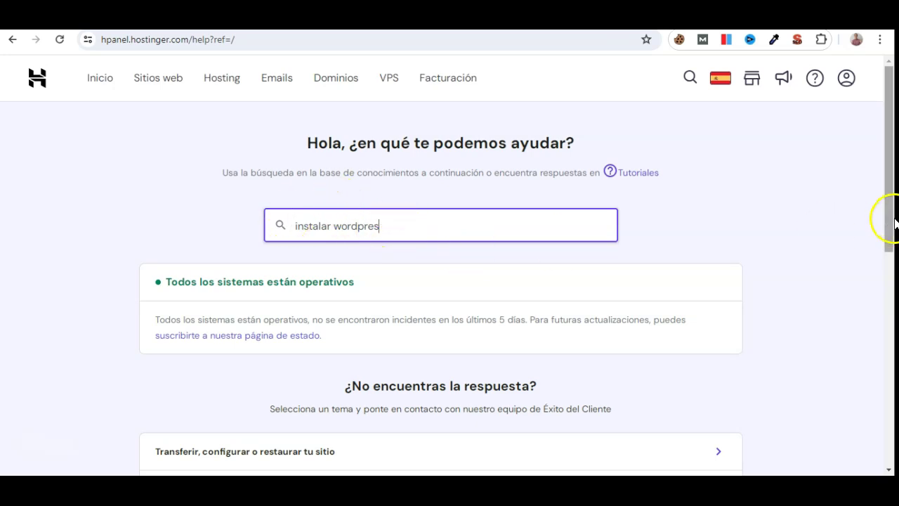
Review the subtopics of "Transferir, configurar o restaurar tu sitio" and return to the help topic list
{"action": "left_click_drag", "start_coordinate": [892, 209], "coordinate": [892, 327]}
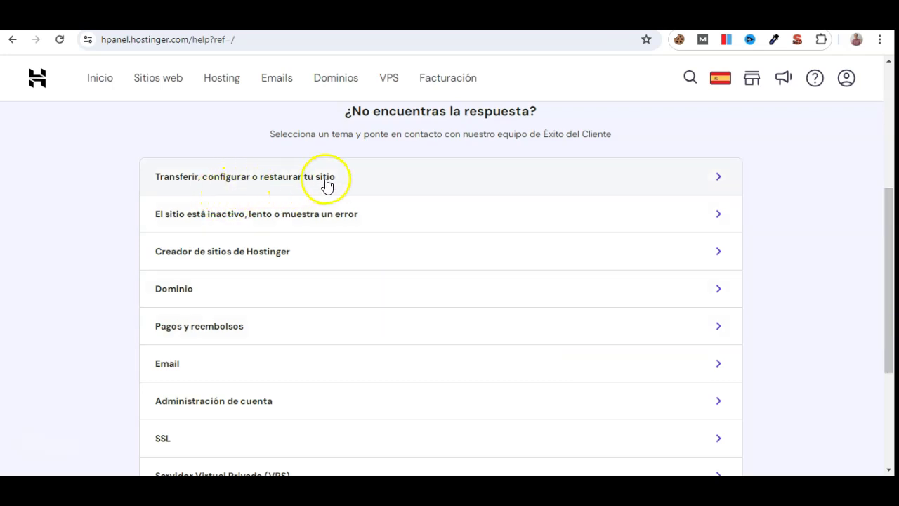
{"action": "left_click", "coordinate": [724, 179]}
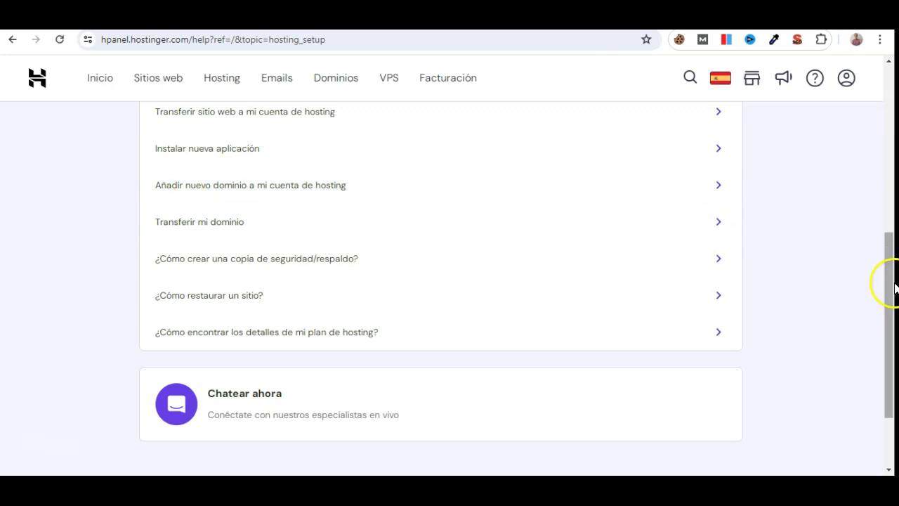
{"action": "left_click_drag", "start_coordinate": [895, 287], "coordinate": [889, 206]}
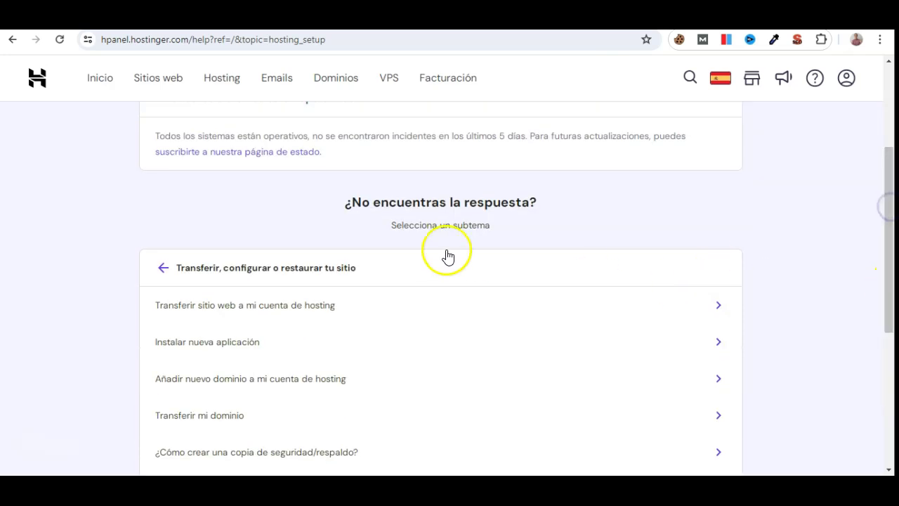
{"action": "left_click", "coordinate": [165, 267]}
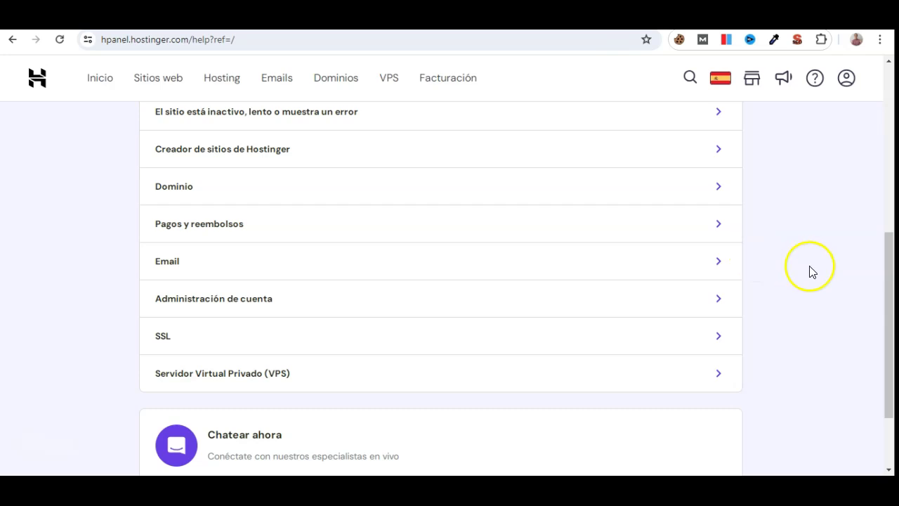
Open the "Pagos y reembolsos" help topic and launch the live chat from it
{"action": "scroll", "coordinate": [889, 243], "scroll_direction": "down", "scroll_amount": 1}
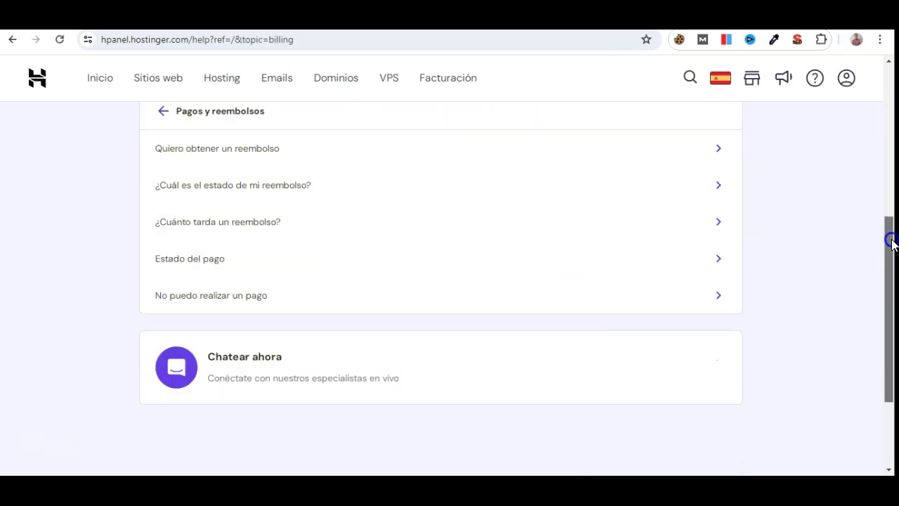
{"action": "left_click_drag", "start_coordinate": [891, 242], "coordinate": [890, 357]}
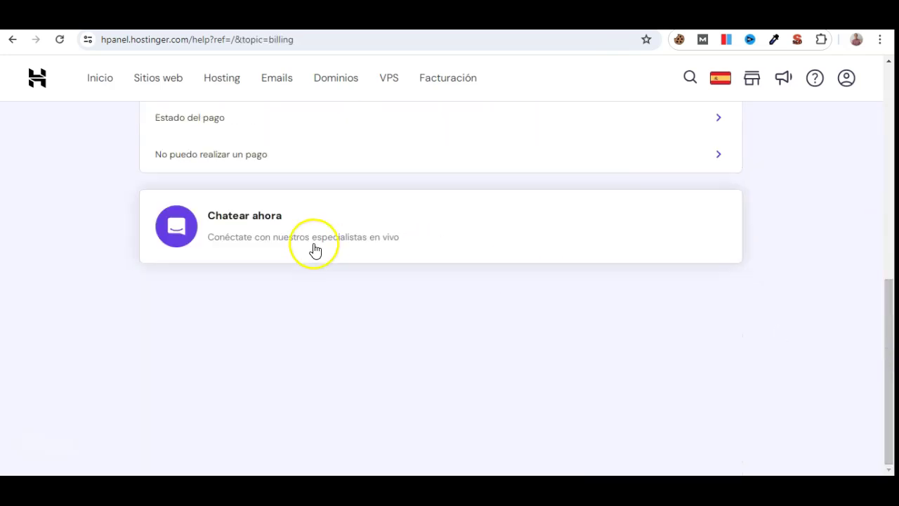
{"action": "left_click", "coordinate": [234, 223]}
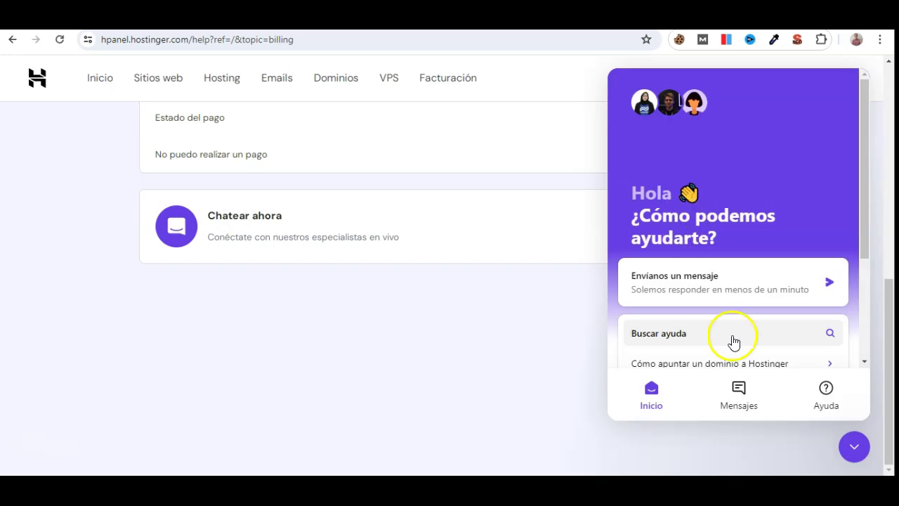
Look through the suggested help articles on the chat widget's home view
{"action": "left_click_drag", "start_coordinate": [866, 239], "coordinate": [868, 330]}
{"action": "left_click", "coordinate": [764, 232]}
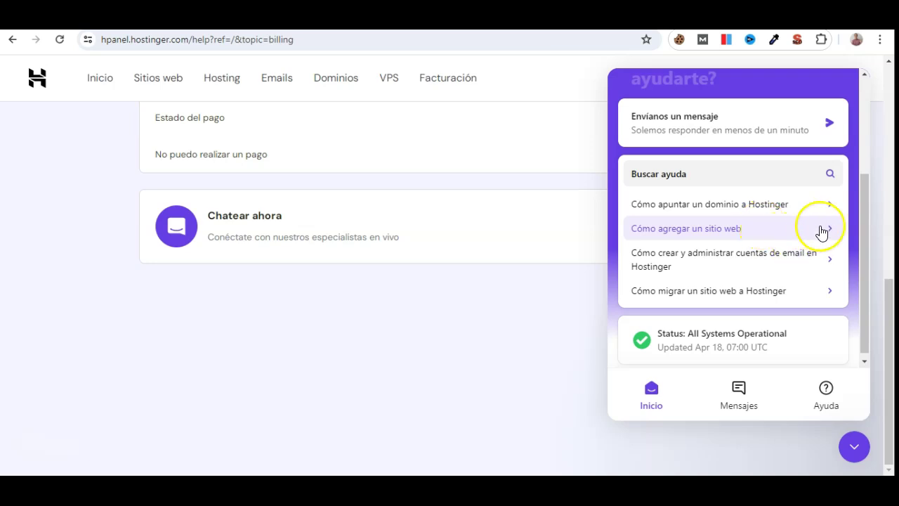
{"action": "left_click_drag", "start_coordinate": [865, 255], "coordinate": [857, 164]}
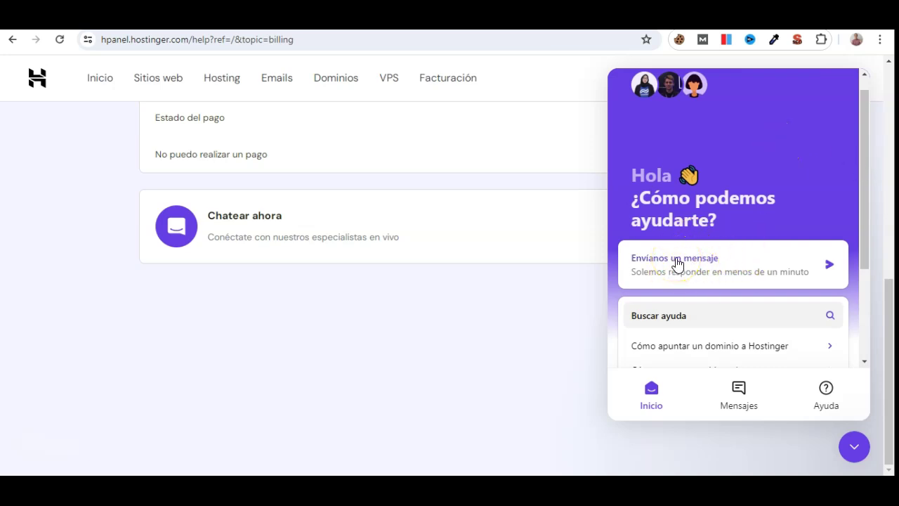
Open a new message conversation with support and return to the chat home without sending anything
{"action": "left_click", "coordinate": [676, 264]}
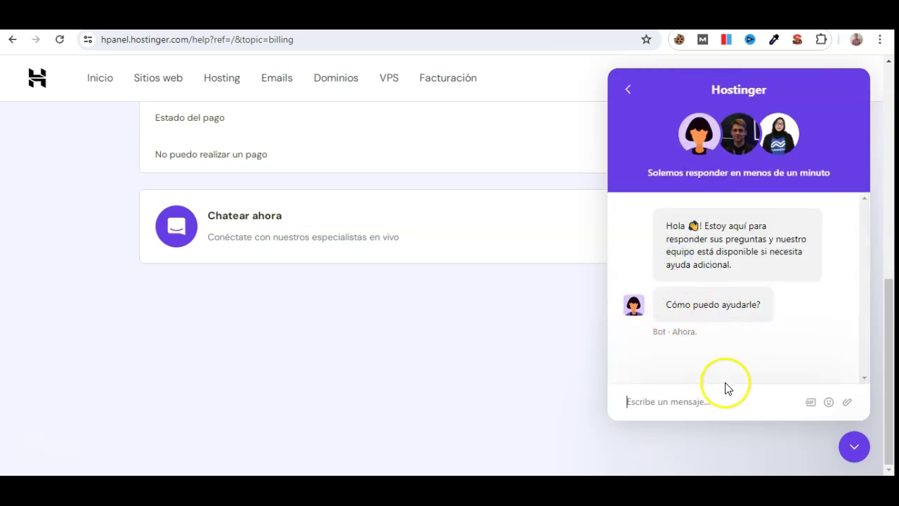
{"action": "left_click", "coordinate": [701, 412]}
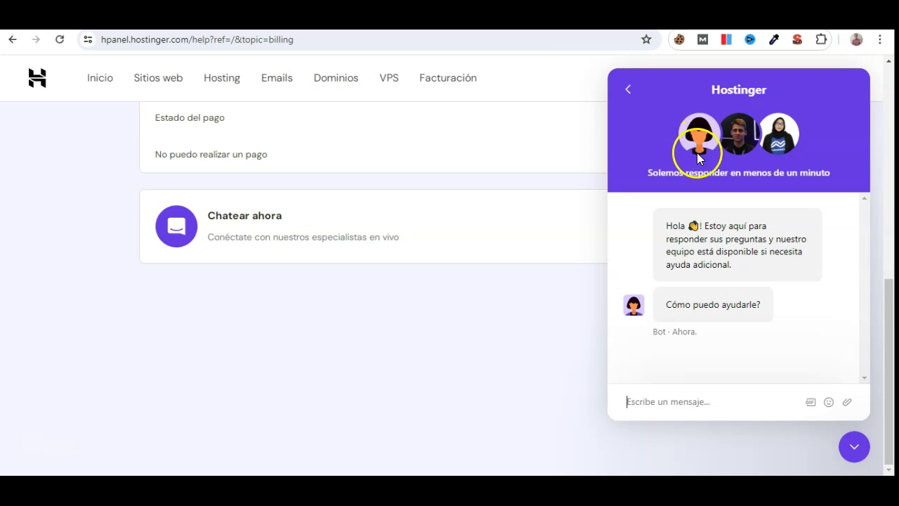
{"action": "left_click", "coordinate": [630, 96]}
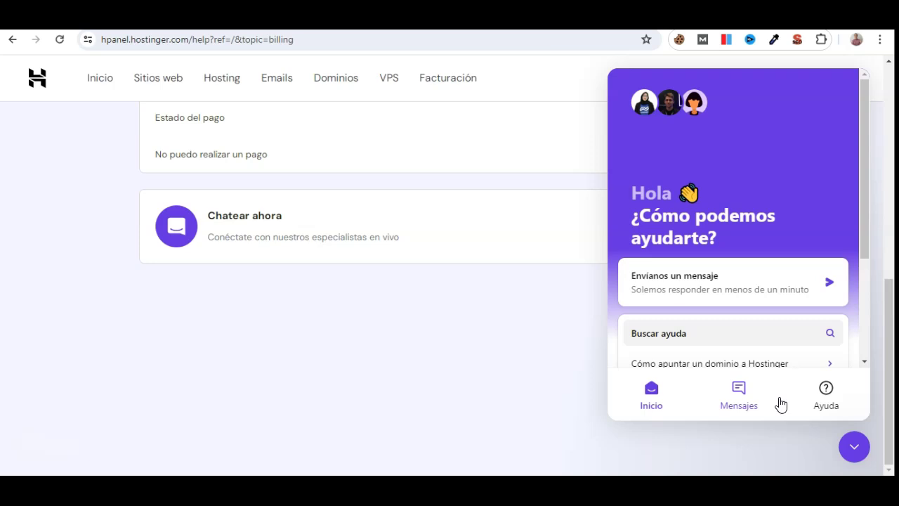
Examine the list of previous support conversations in the chat widget
{"action": "left_click", "coordinate": [742, 400]}
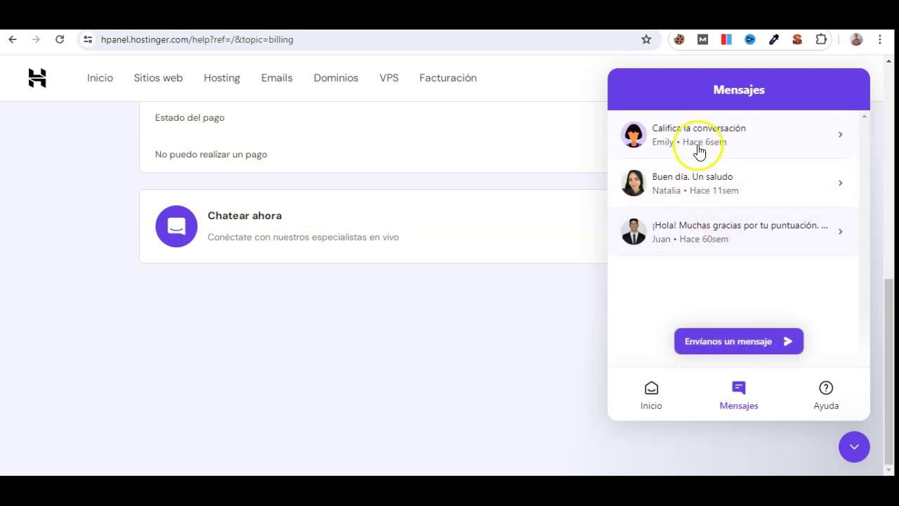
{"action": "left_click", "coordinate": [747, 281]}
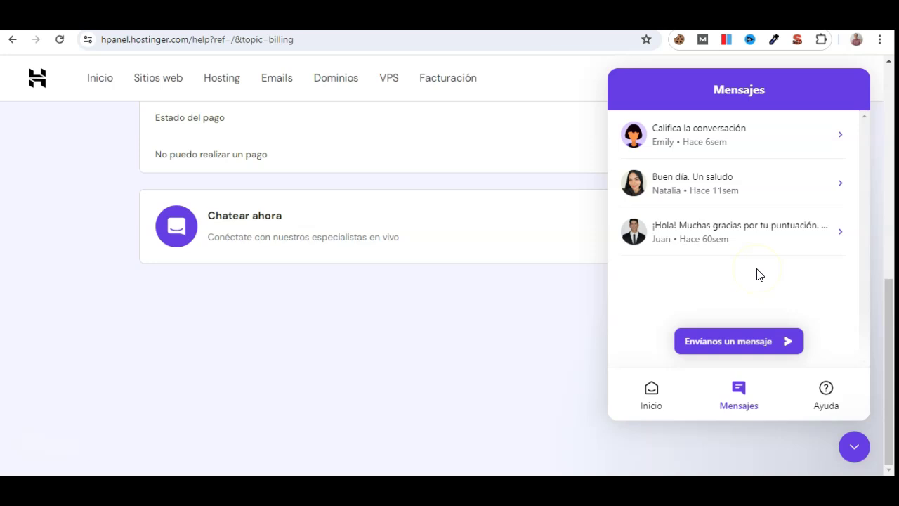
{"action": "left_click", "coordinate": [715, 280]}
Browse the help article collections in the chat widget and return to its home view
{"action": "left_click", "coordinate": [840, 386]}
{"action": "left_click", "coordinate": [830, 393]}
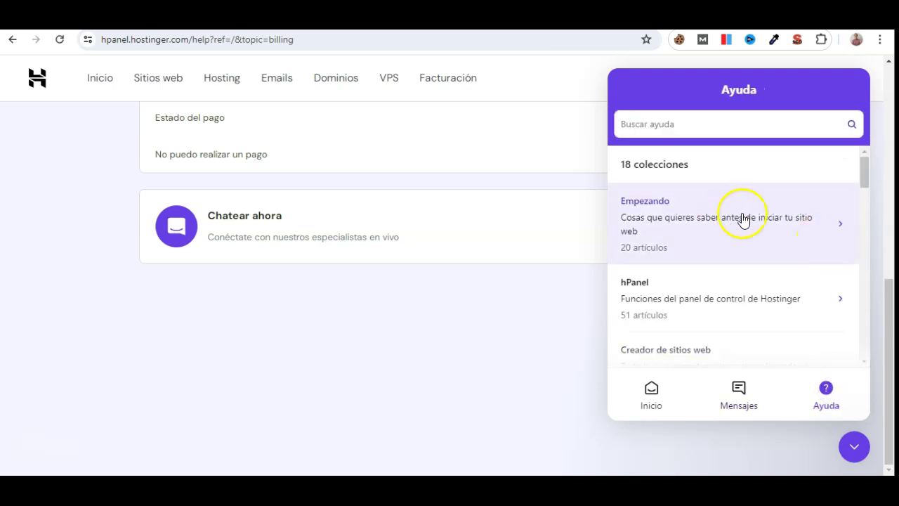
{"action": "left_click_drag", "start_coordinate": [864, 182], "coordinate": [859, 158]}
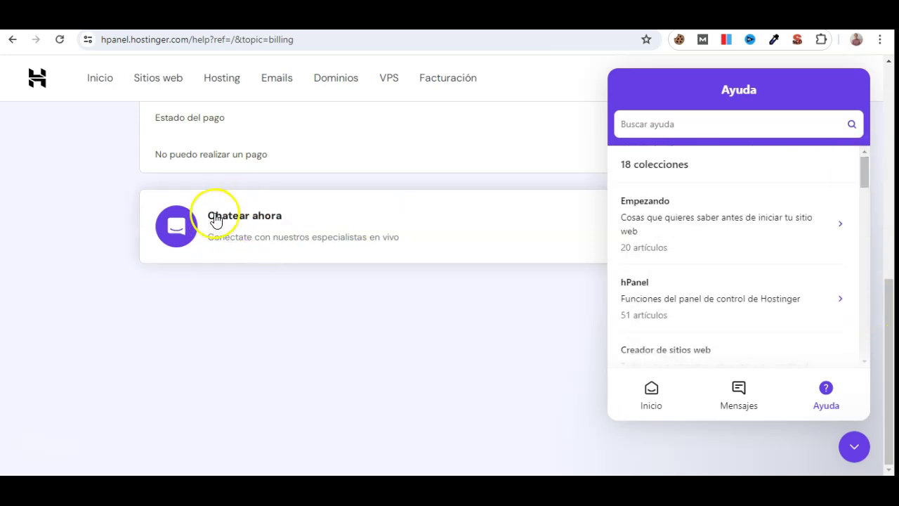
{"action": "left_click", "coordinate": [647, 397]}
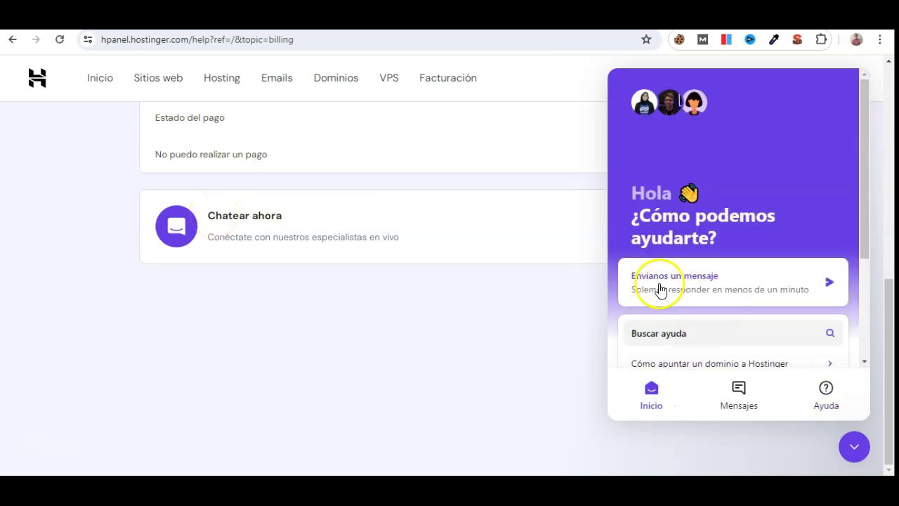